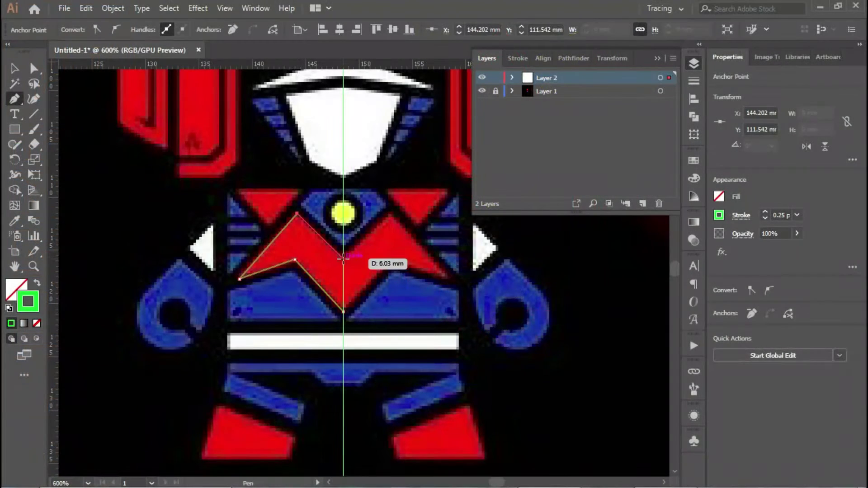
Step: Close the current outline and trace the lower blue band as a closed path
{"action": "left_click", "coordinate": [344, 259]}
{"action": "left_click", "coordinate": [344, 312]}
{"action": "scroll", "coordinate": [344, 272], "scroll_direction": "down", "scroll_amount": 3}
{"action": "left_click", "coordinate": [330, 322]}
{"action": "left_click", "coordinate": [407, 354]}
{"action": "left_click", "coordinate": [392, 405]}
{"action": "left_click", "coordinate": [329, 321]}
Step: Draw a straight line crossing the red leg shapes
{"action": "left_click", "coordinate": [304, 336]}
{"action": "left_click", "coordinate": [423, 382]}
{"action": "scroll", "coordinate": [362, 316], "scroll_direction": "up", "scroll_amount": 1}
{"action": "left_click", "coordinate": [15, 130]}
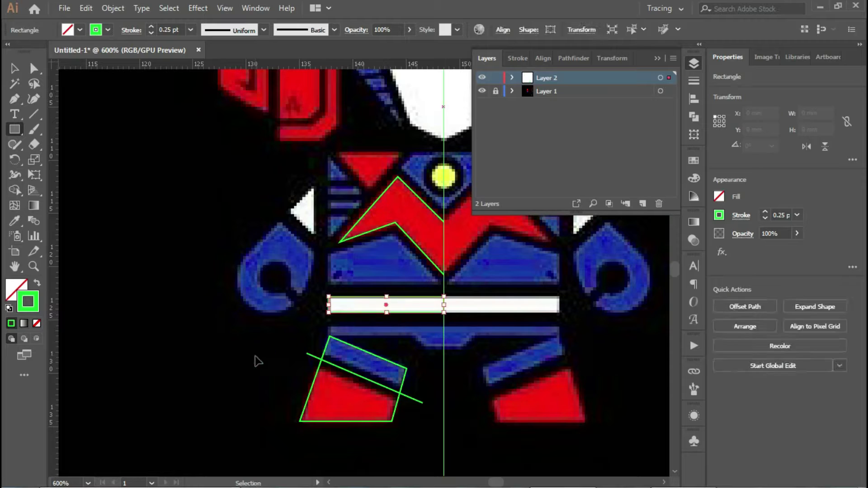
Step: Trace the blue belt band as a closed outline
{"action": "left_click", "coordinate": [444, 349]}
{"action": "left_click", "coordinate": [426, 348]}
{"action": "left_click", "coordinate": [413, 336]}
{"action": "left_click", "coordinate": [443, 329]}
{"action": "left_click", "coordinate": [330, 327]}
{"action": "scroll", "coordinate": [384, 317], "scroll_direction": "up", "scroll_amount": 1}
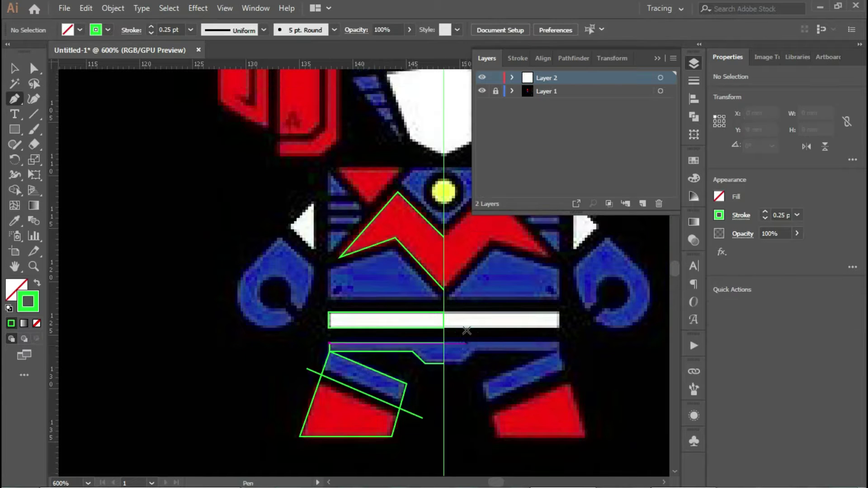
Step: Trace the blue chest trapezoid as a closed outline
{"action": "left_click", "coordinate": [440, 297]}
{"action": "left_click", "coordinate": [328, 297]}
{"action": "left_click", "coordinate": [328, 270]}
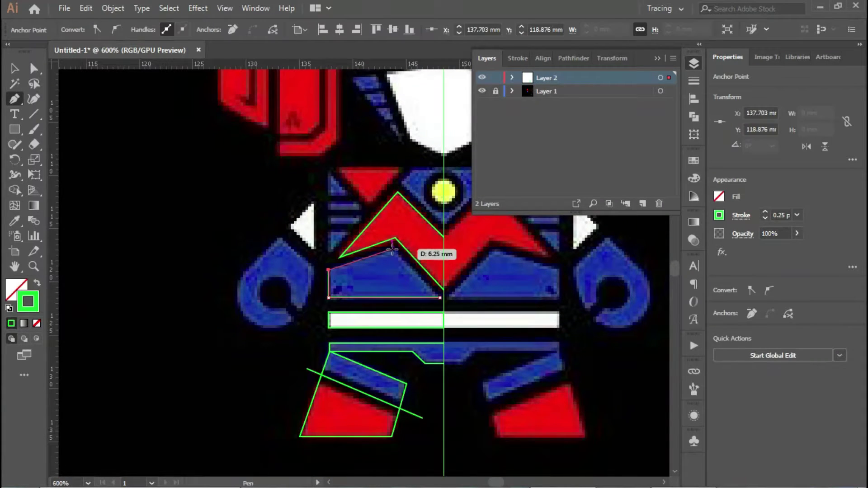
{"action": "left_click", "coordinate": [440, 298]}
{"action": "scroll", "coordinate": [409, 298], "scroll_direction": "down", "scroll_amount": 1}
Step: Split the red leg shapes along the crossing line with Pathfinder Divide
{"action": "left_click_drag", "start_coordinate": [289, 344], "coordinate": [429, 435]}
{"action": "left_click", "coordinate": [694, 117]}
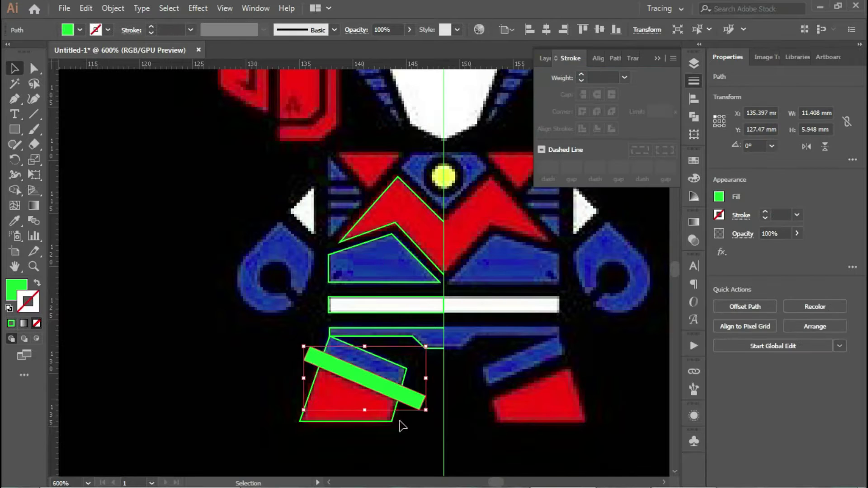
{"action": "left_click", "coordinate": [547, 125]}
{"action": "scroll", "coordinate": [279, 345], "scroll_direction": "up", "scroll_amount": 3}
Step: Check the traced edges and white bar in Outline mode, then return to colour preview
{"action": "key", "text": "ctrl+y"}
{"action": "left_click", "coordinate": [321, 280]}
{"action": "scroll", "coordinate": [351, 219], "scroll_direction": "up", "scroll_amount": 2}
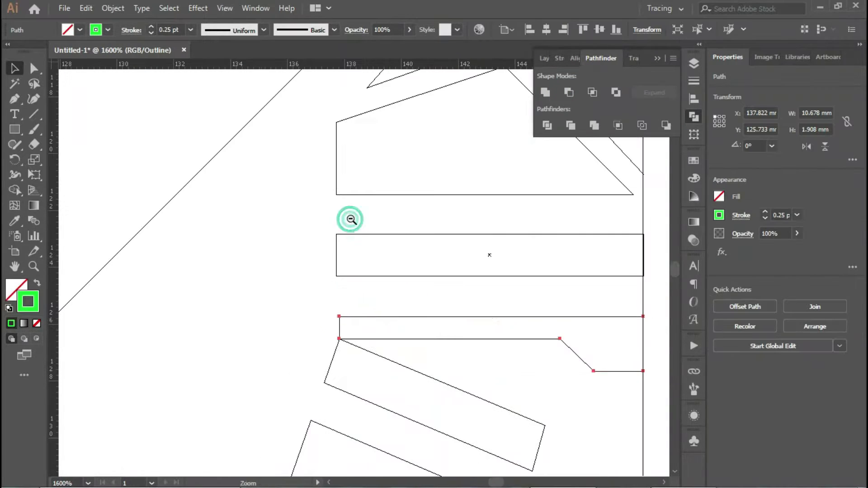
{"action": "left_click", "coordinate": [338, 260]}
{"action": "left_click", "coordinate": [294, 275]}
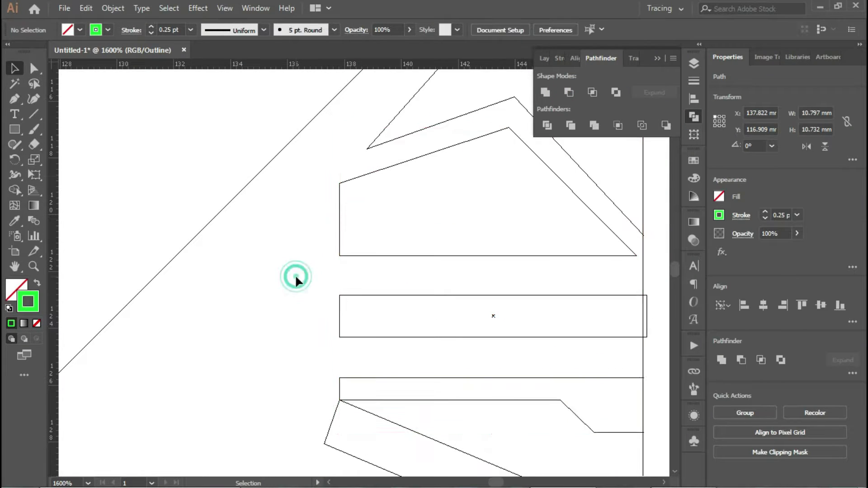
{"action": "scroll", "coordinate": [486, 218], "scroll_direction": "up", "scroll_amount": 2}
{"action": "left_click", "coordinate": [486, 217]}
{"action": "scroll", "coordinate": [388, 248], "scroll_direction": "down", "scroll_amount": 2}
{"action": "scroll", "coordinate": [359, 287], "scroll_direction": "down", "scroll_amount": 1}
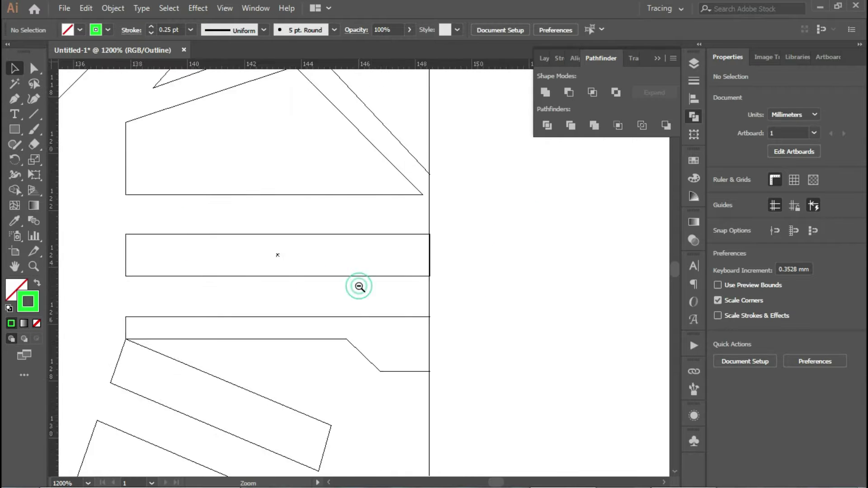
{"action": "key", "text": "ctrl+y"}
{"action": "key", "text": "p"}
{"action": "left_click", "coordinate": [285, 180]}
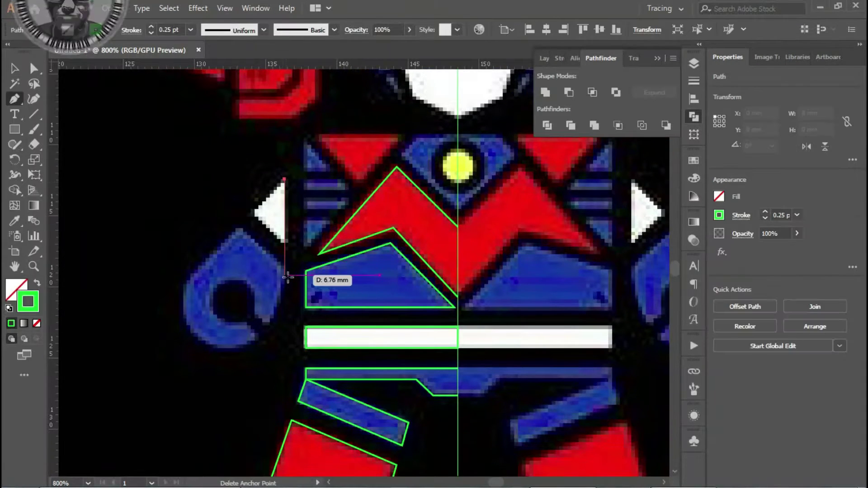
Step: Trace the left arm as a curved teardrop outline
{"action": "left_click", "coordinate": [284, 281]}
{"action": "left_click_drag", "start_coordinate": [264, 331], "coordinate": [226, 356]}
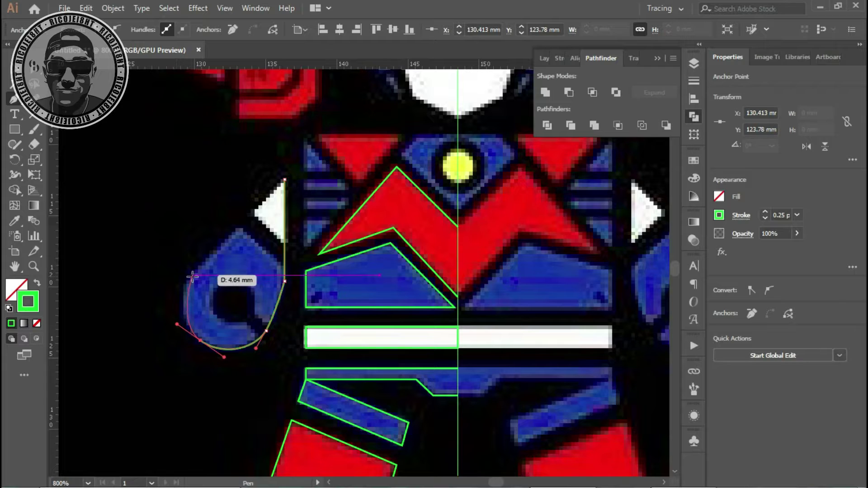
{"action": "left_click", "coordinate": [284, 180]}
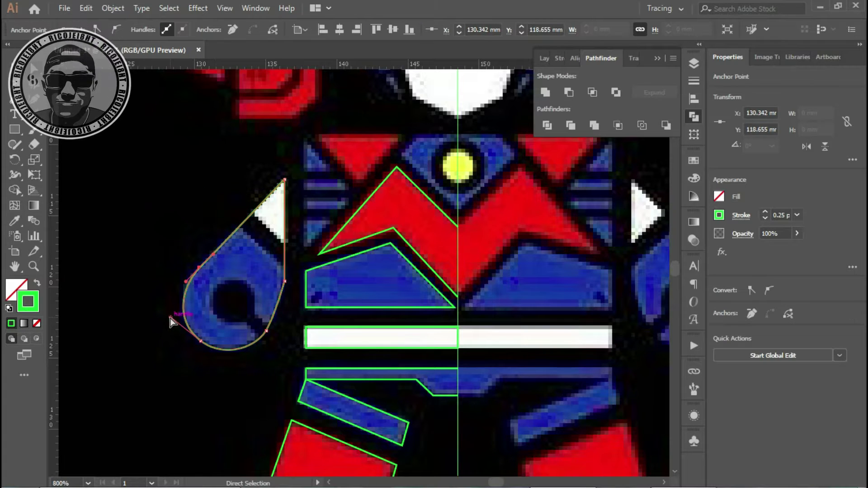
{"action": "left_click", "coordinate": [210, 318], "text": "ctrl"}
{"action": "left_click_drag", "start_coordinate": [306, 280], "coordinate": [222, 199]}
Step: Cut the arm into a C shape with the diagonal lines and remove leftover pieces
{"action": "mouse_move", "coordinate": [263, 235]}
{"action": "left_mouse_down"}
{"action": "mouse_move", "coordinate": [252, 325]}
{"action": "mouse_move", "coordinate": [270, 338]}
{"action": "left_mouse_up"}
{"action": "key", "text": "l"}
{"action": "key", "text": "v"}
{"action": "left_click", "coordinate": [694, 81]}
{"action": "left_click", "coordinate": [233, 290], "text": "shift"}
{"action": "left_click", "coordinate": [694, 117]}
{"action": "left_click", "coordinate": [545, 92]}
{"action": "key", "text": "ctrl+shift+a"}
Step: Trace the white shoulder triangle as a closed outline
{"action": "scroll", "coordinate": [346, 301], "scroll_direction": "up", "scroll_amount": 1}
{"action": "scroll", "coordinate": [346, 301], "scroll_direction": "up", "scroll_amount": 1}
{"action": "key", "text": "p"}
{"action": "left_click", "coordinate": [292, 308]}
{"action": "left_click", "coordinate": [291, 198]}
{"action": "left_click", "coordinate": [343, 253]}
{"action": "left_click", "coordinate": [291, 308]}
{"action": "left_click", "coordinate": [280, 324], "text": "ctrl"}
Step: Trace the upper red inverted triangle
{"action": "left_click", "coordinate": [389, 192]}
{"action": "left_click", "coordinate": [346, 239]}
{"action": "left_click", "coordinate": [301, 191]}
{"action": "left_click", "coordinate": [231, 233], "text": "ctrl"}
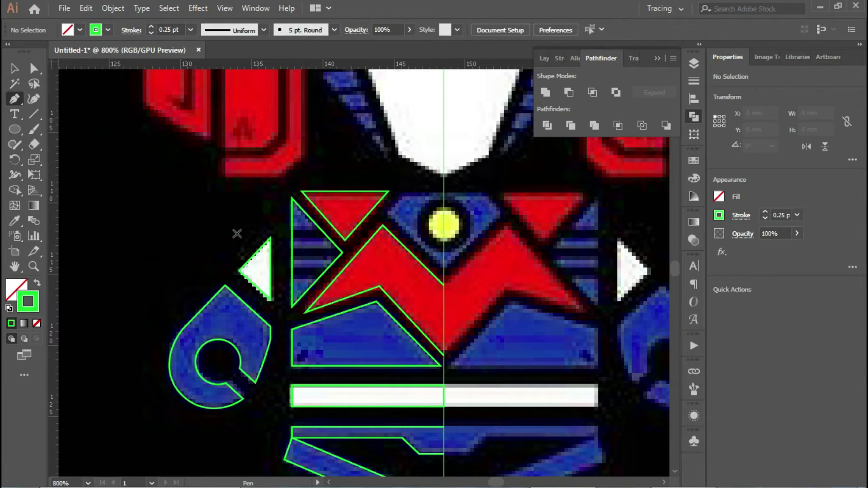
Step: Trace the side chest panel and draw the first horizontal stripe line
{"action": "left_click", "coordinate": [444, 269]}
{"action": "left_click", "coordinate": [388, 216]}
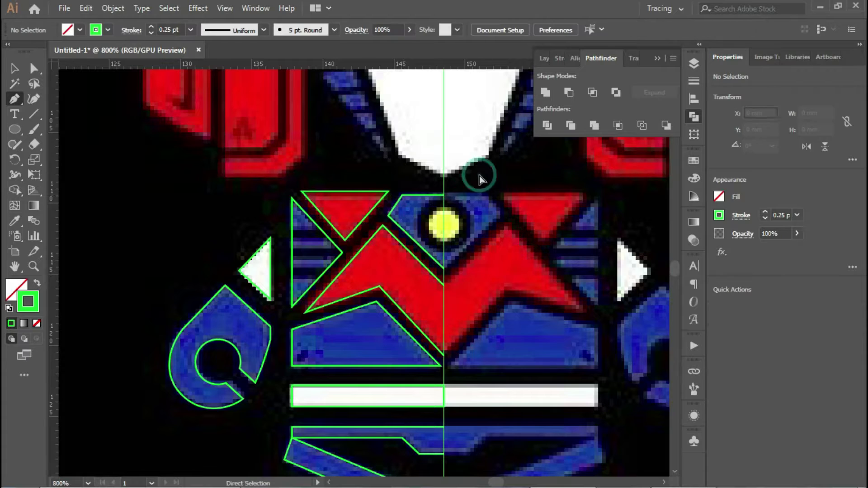
{"action": "left_click", "coordinate": [480, 176]}
{"action": "scroll", "coordinate": [235, 314], "scroll_direction": "up", "scroll_amount": 1}
{"action": "left_click", "coordinate": [314, 193]}
{"action": "left_click", "coordinate": [386, 193]}
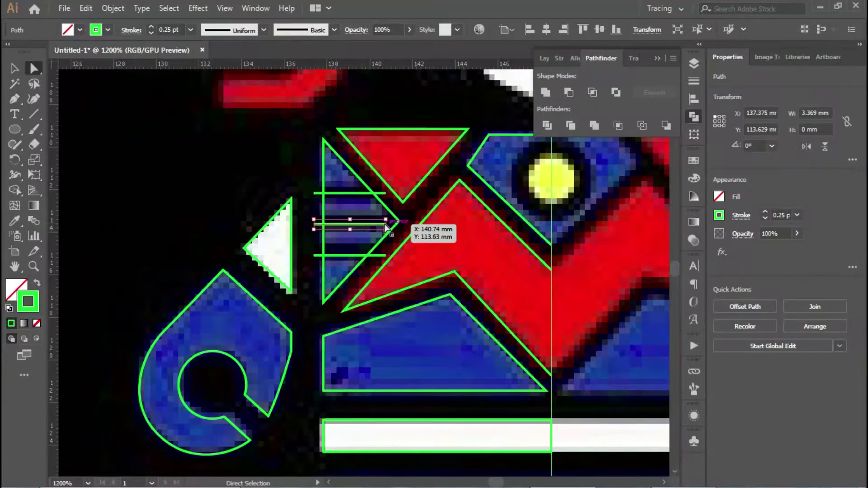
Step: Snap the stripe end to the triangle edge and set the three stripe lines to 1 pt
{"action": "left_click_drag", "start_coordinate": [386, 226], "coordinate": [383, 227]}
{"action": "key", "text": "v"}
{"action": "scroll", "coordinate": [316, 198], "scroll_direction": "up", "scroll_amount": 2}
{"action": "left_click", "coordinate": [389, 251]}
{"action": "left_click", "coordinate": [387, 194]}
{"action": "left_click", "coordinate": [398, 250], "text": "shift"}
{"action": "left_click", "coordinate": [398, 310], "text": "shift"}
{"action": "left_click", "coordinate": [559, 58]}
{"action": "left_click", "coordinate": [581, 75]}
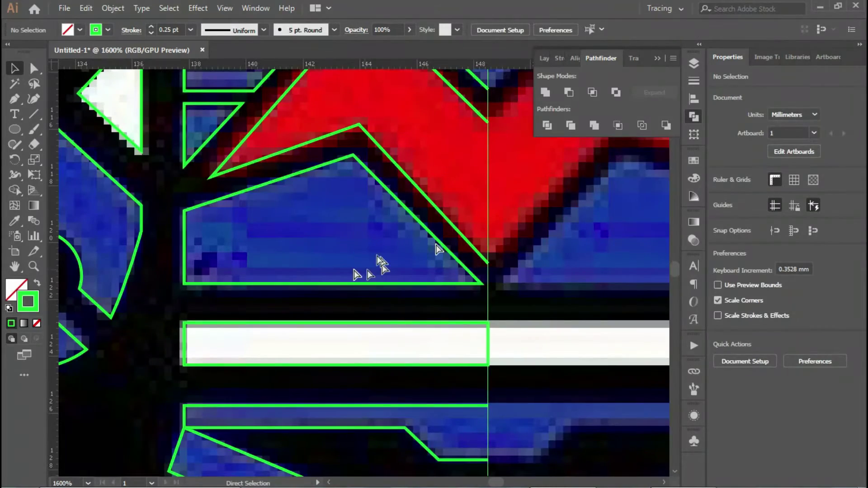
Step: Hide the floating panels and move the red chevron's lower corner onto the centre line
{"action": "key", "text": "ctrl+shift+F9"}
{"action": "left_click", "coordinate": [489, 262]}
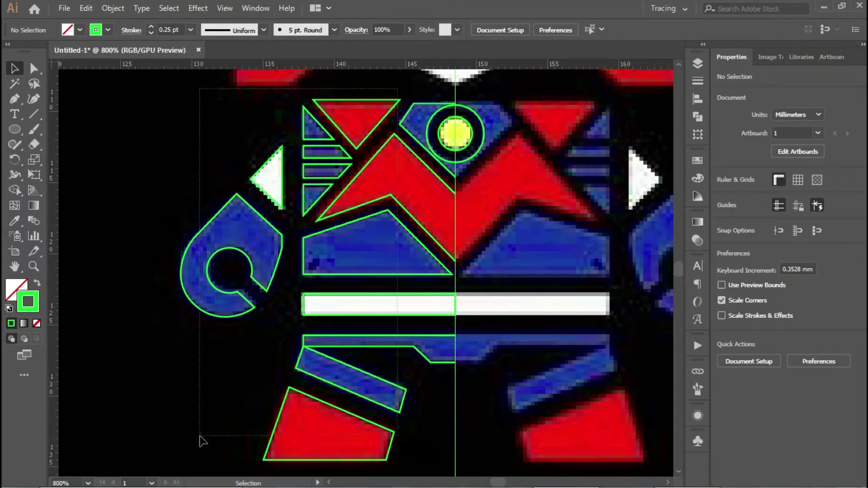
{"action": "left_click_drag", "start_coordinate": [203, 441], "coordinate": [194, 441]}
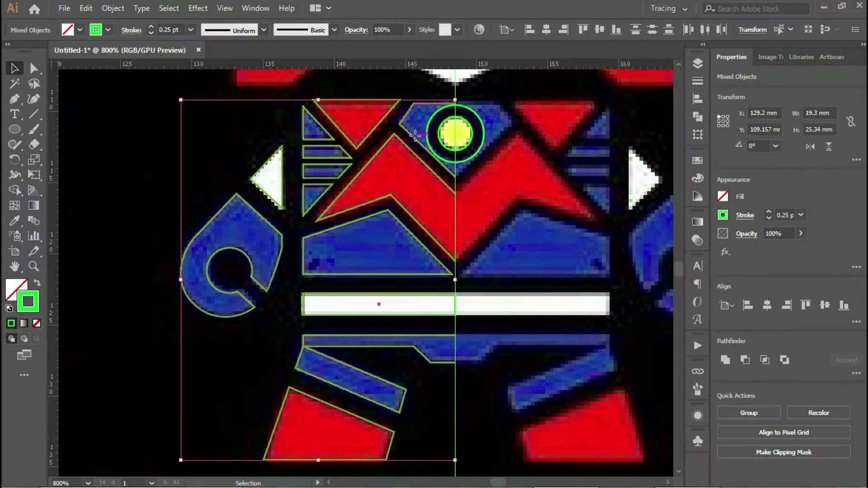
Step: Reflect a copy of the left half onto the right and select the red chevron and blue diamond
{"action": "left_click", "coordinate": [476, 295]}
{"action": "left_click", "coordinate": [450, 192]}
{"action": "left_click", "coordinate": [455, 169]}
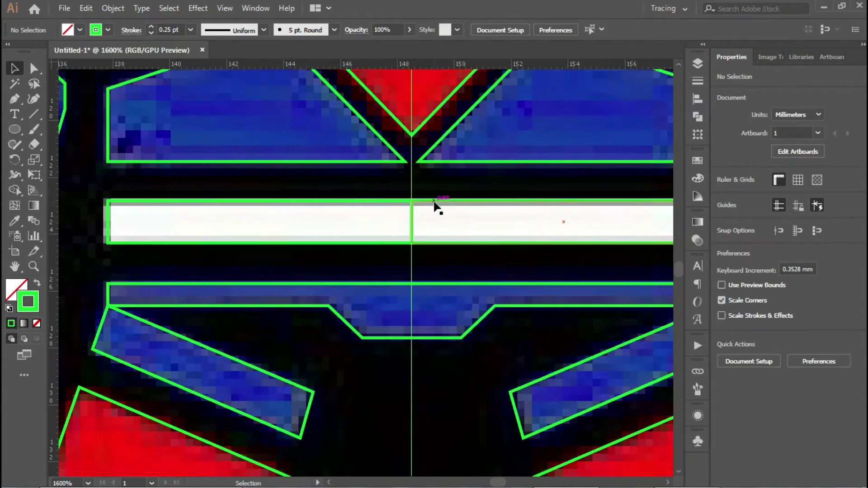
{"action": "scroll", "coordinate": [559, 322], "scroll_direction": "up", "scroll_amount": 2}
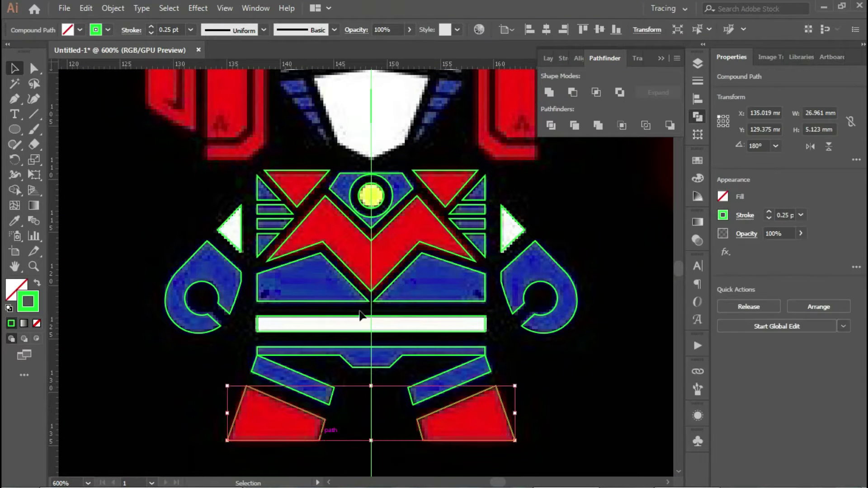
Step: Select the red leg pieces and blue body pieces, including the upper trapezoid
{"action": "left_click", "coordinate": [459, 178]}
{"action": "left_click", "coordinate": [473, 407]}
{"action": "left_click", "coordinate": [388, 368]}
{"action": "left_click", "coordinate": [406, 300], "text": "shift"}
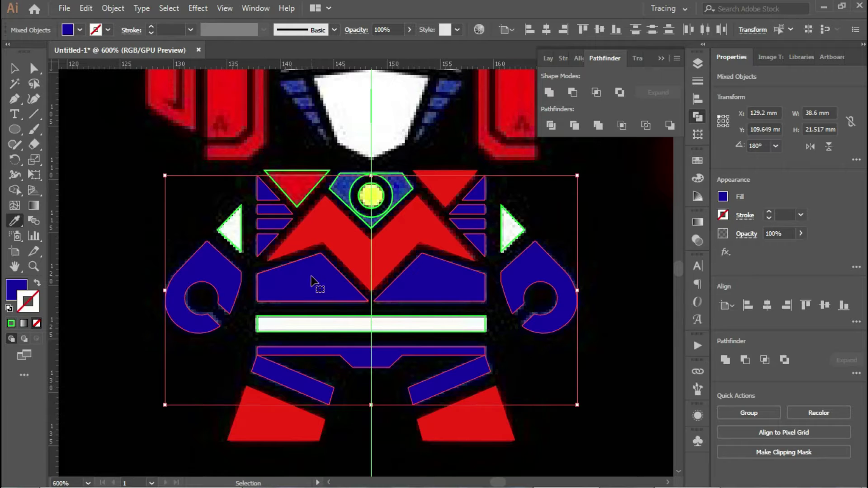
Step: Fill the selected body pieces with flat colour and select the chest ring
{"action": "key", "text": "i"}
{"action": "key", "text": "ctrl+shift+a"}
{"action": "key", "text": "v"}
{"action": "key", "text": "ctrl+plus"}
{"action": "left_click", "coordinate": [419, 256]}
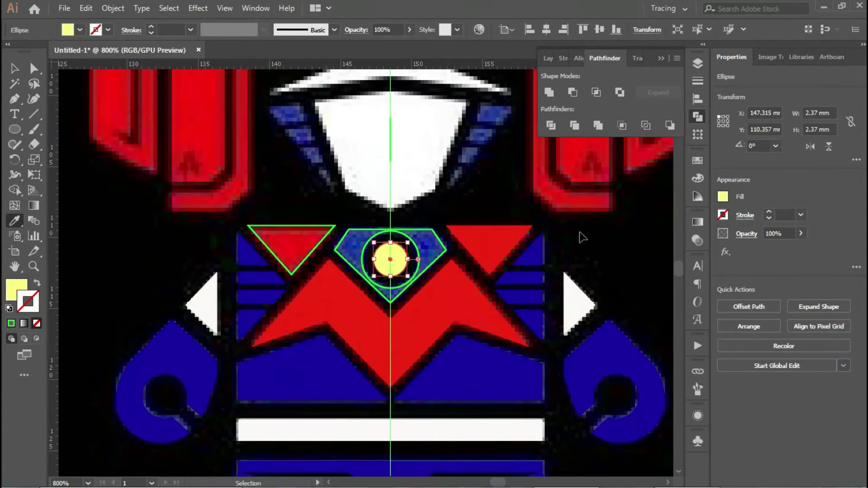
{"action": "key", "text": "ctrl+shift+a"}
Step: Apply the matching red fill to the small chest triangle with the Eyedropper
{"action": "key", "text": "ctrl+minus"}
{"action": "key", "text": "ctrl+minus"}
{"action": "key", "text": "ctrl+minus"}
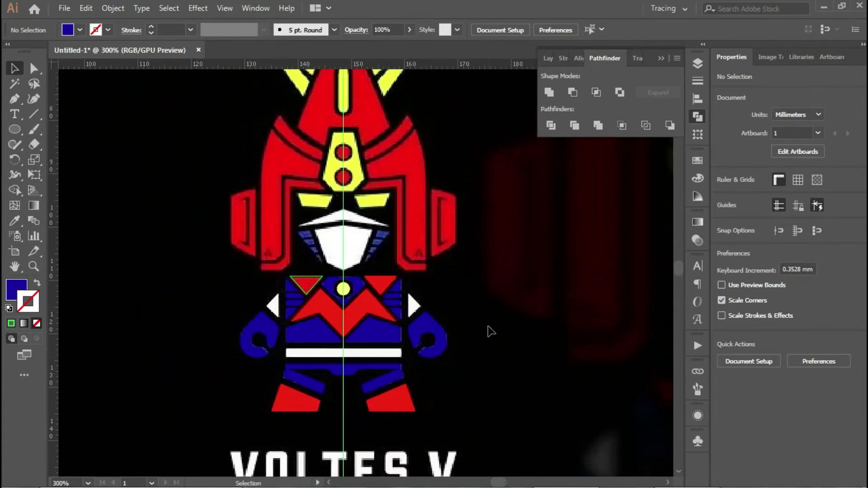
{"action": "scroll", "coordinate": [484, 165], "scroll_direction": "up", "scroll_amount": 1}
{"action": "key", "text": "i"}
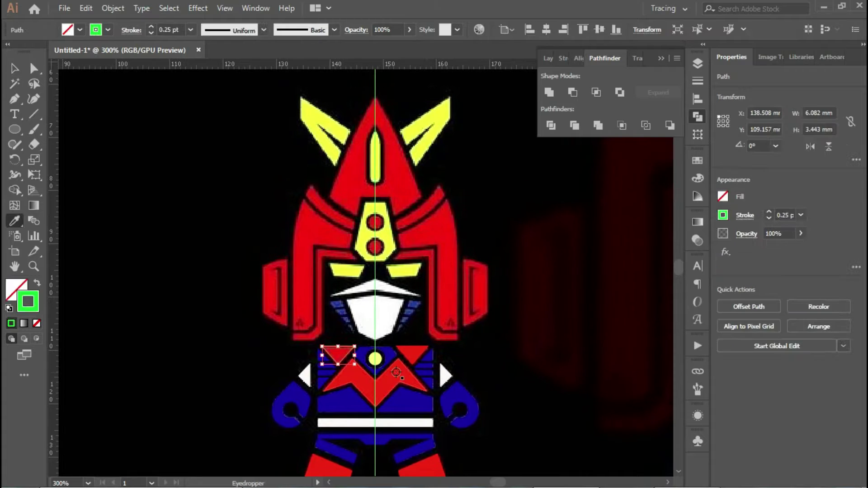
{"action": "key", "text": "ctrl+shift+a"}
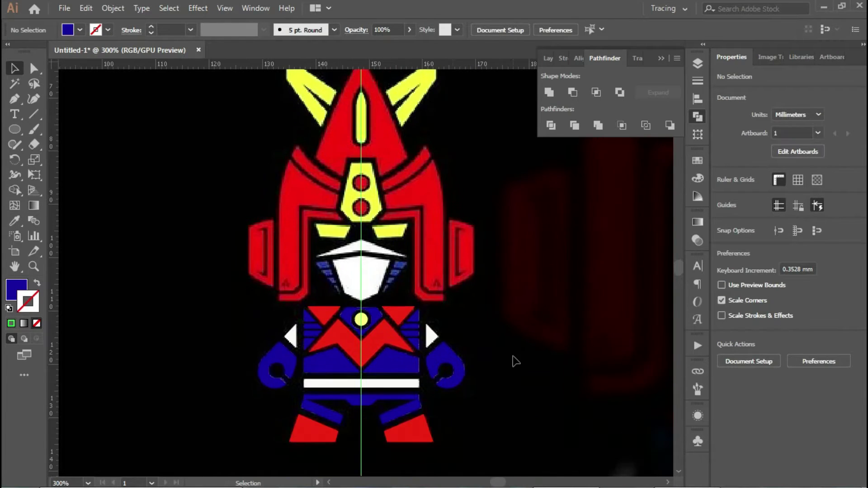
Step: Place the first corner of the left yellow eye panel outline
{"action": "scroll", "coordinate": [292, 205], "scroll_direction": "up", "scroll_amount": 2}
{"action": "key", "text": "p"}
{"action": "left_click", "coordinate": [409, 311]}
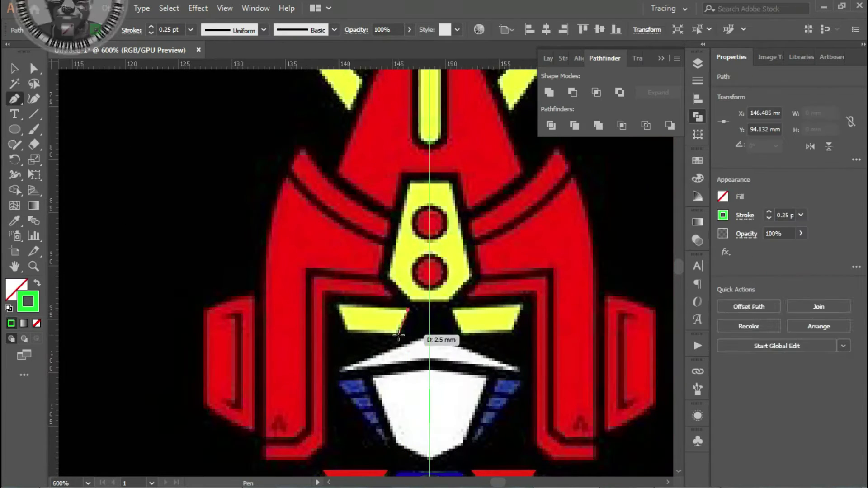
Step: Close the left eye outline and snap its bottom-right anchor to the edge
{"action": "left_click", "coordinate": [399, 335]}
{"action": "left_click", "coordinate": [344, 330]}
{"action": "left_click", "coordinate": [339, 306]}
{"action": "key", "text": "a"}
{"action": "scroll", "coordinate": [390, 295], "scroll_direction": "up", "scroll_amount": 5}
{"action": "left_click_drag", "start_coordinate": [430, 252], "coordinate": [425, 254]}
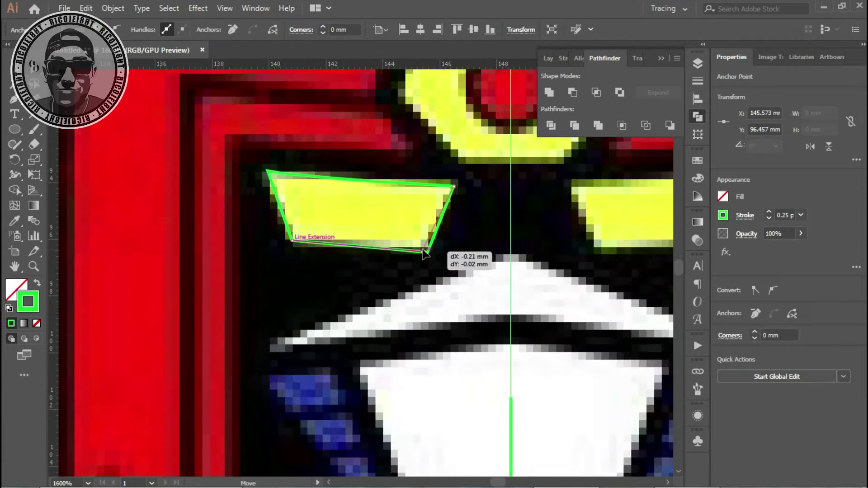
{"action": "scroll", "coordinate": [295, 243], "scroll_direction": "down", "scroll_amount": 3}
{"action": "scroll", "coordinate": [450, 229], "scroll_direction": "up", "scroll_amount": 1}
Step: Trace a closed outline over the left ear panel
{"action": "key", "text": "p"}
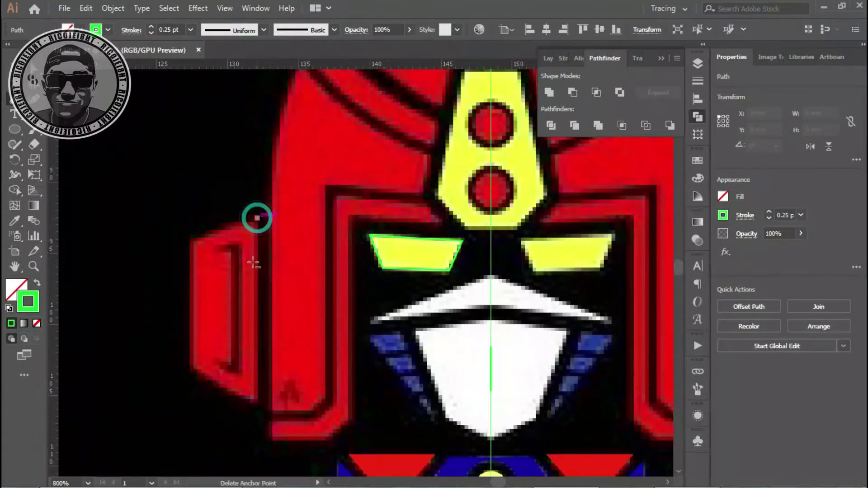
{"action": "left_click", "coordinate": [257, 218]}
{"action": "left_click", "coordinate": [257, 404]}
{"action": "left_click", "coordinate": [257, 218]}
Step: Pan up to the crest and trace the left horn outline
{"action": "scroll", "coordinate": [257, 218], "scroll_direction": "down", "scroll_amount": 1}
{"action": "left_click_drag", "start_coordinate": [344, 73], "coordinate": [321, 217]}
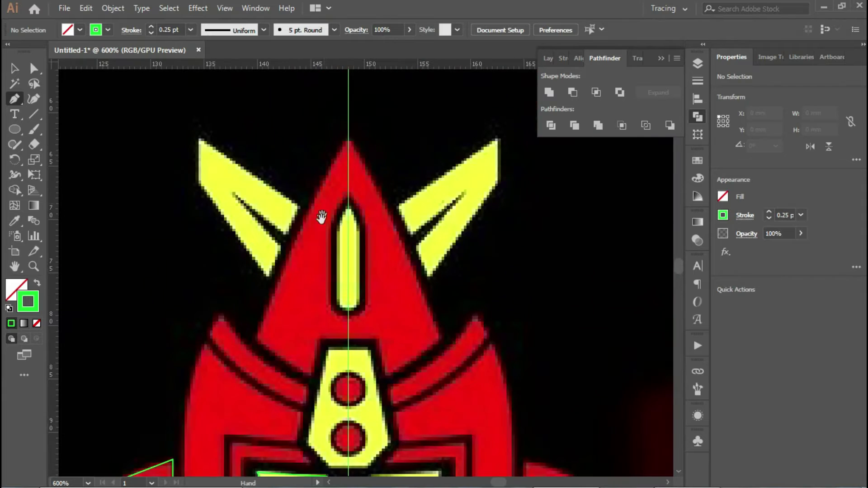
{"action": "left_click", "coordinate": [267, 276]}
{"action": "left_click", "coordinate": [296, 205]}
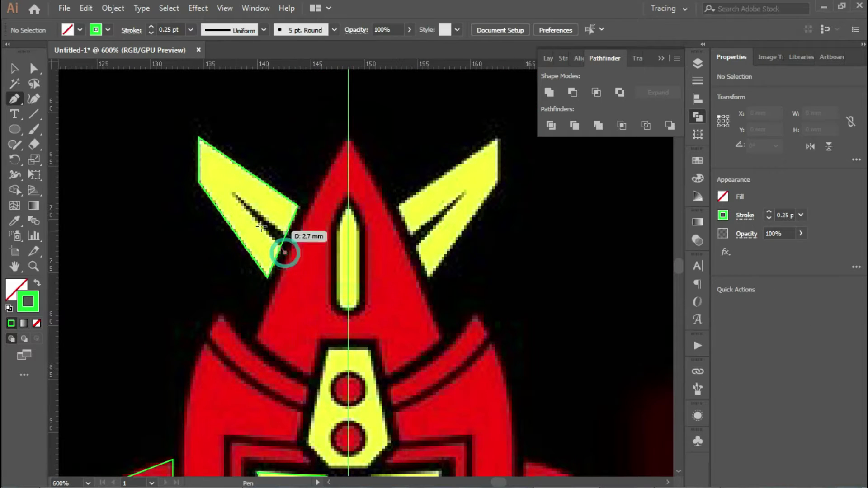
{"action": "left_click", "coordinate": [285, 247], "text": "ctrl"}
{"action": "scroll", "coordinate": [421, 311], "scroll_direction": "down", "scroll_amount": 2}
{"action": "scroll", "coordinate": [421, 311], "scroll_direction": "up", "scroll_amount": 1}
Step: Trace the red crest from its base to the apex beside the yellow strip
{"action": "key", "text": "p"}
{"action": "left_click", "coordinate": [349, 324]}
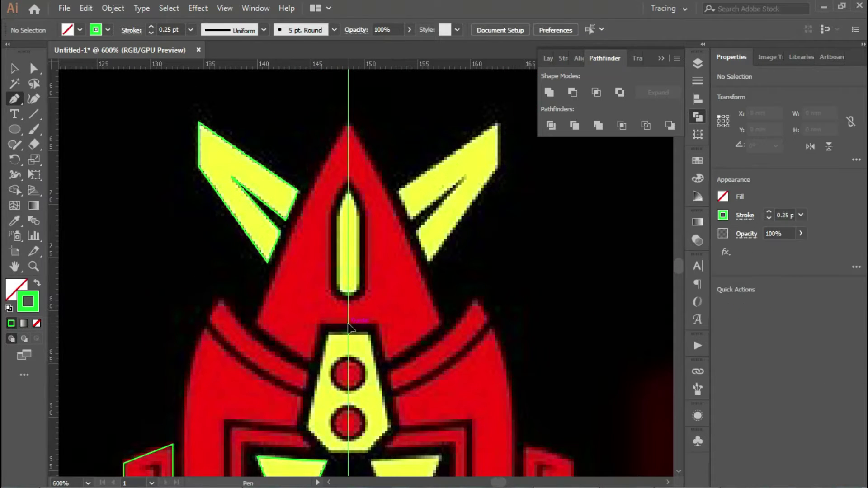
{"action": "left_click", "coordinate": [320, 324]}
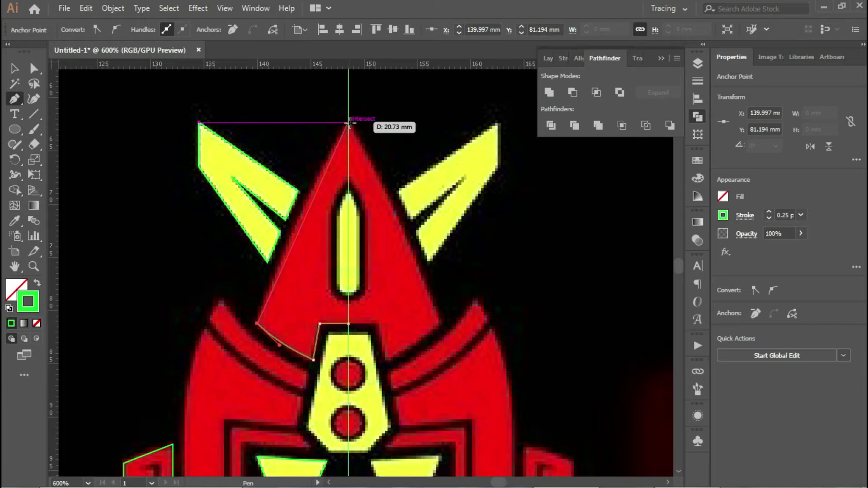
{"action": "left_click", "coordinate": [350, 122]}
{"action": "scroll", "coordinate": [397, 96], "scroll_direction": "up", "scroll_amount": 2}
{"action": "left_click", "coordinate": [411, 171], "text": "ctrl"}
{"action": "scroll", "coordinate": [357, 370], "scroll_direction": "up", "scroll_amount": 2}
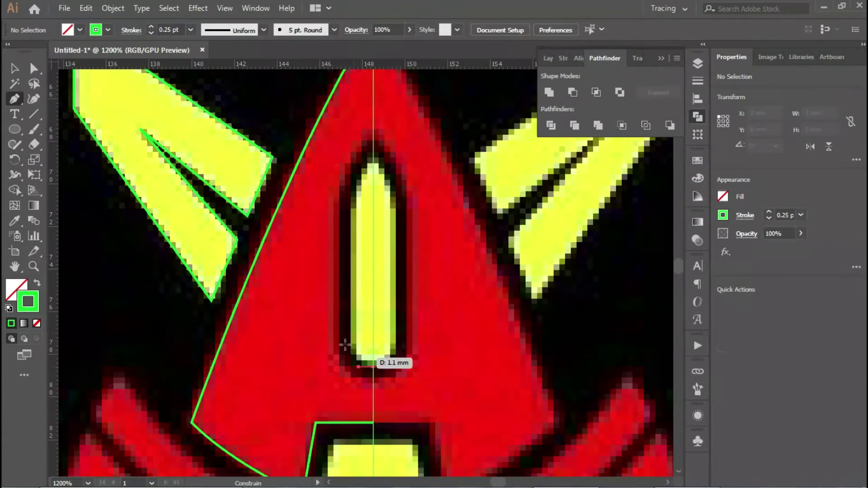
{"action": "left_click", "coordinate": [373, 164]}
{"action": "left_click", "coordinate": [397, 181], "text": "ctrl"}
{"action": "scroll", "coordinate": [380, 287], "scroll_direction": "down", "scroll_amount": 2}
{"action": "scroll", "coordinate": [412, 238], "scroll_direction": "down", "scroll_amount": 3}
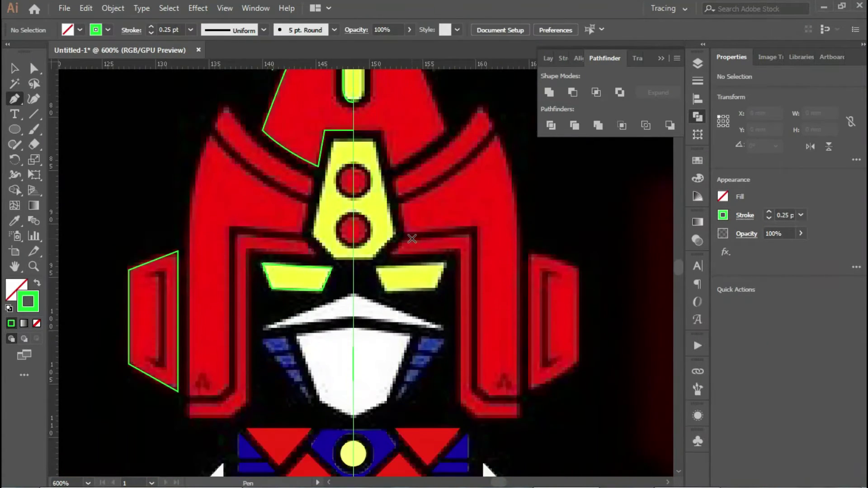
Step: Outline the left helmet side, with its corner meeting the white mask
{"action": "left_click", "coordinate": [246, 249]}
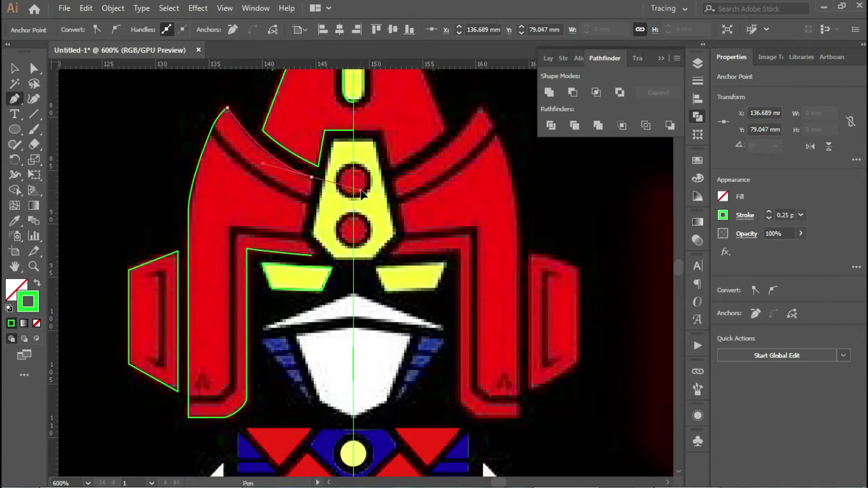
{"action": "left_click", "coordinate": [311, 255]}
{"action": "left_click", "coordinate": [353, 259], "text": "ctrl"}
{"action": "left_click", "coordinate": [305, 233]}
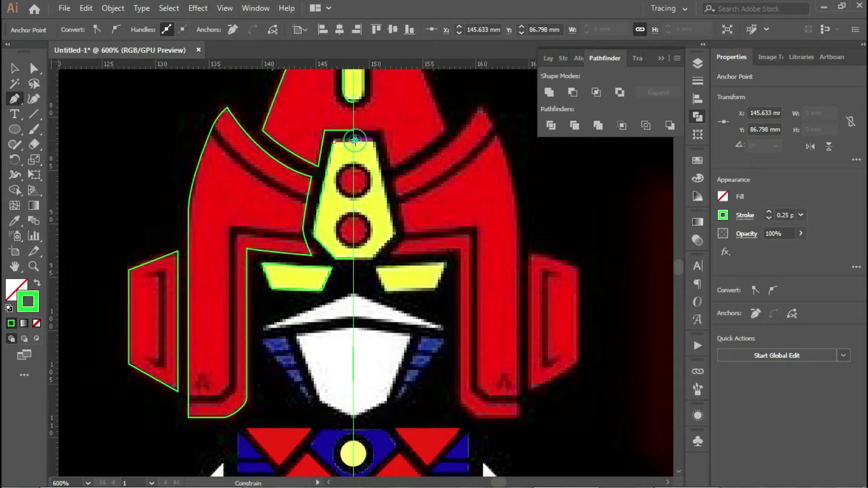
{"action": "scroll", "coordinate": [417, 258], "scroll_direction": "down", "scroll_amount": 3}
{"action": "left_click_drag", "start_coordinate": [297, 277], "coordinate": [297, 277]}
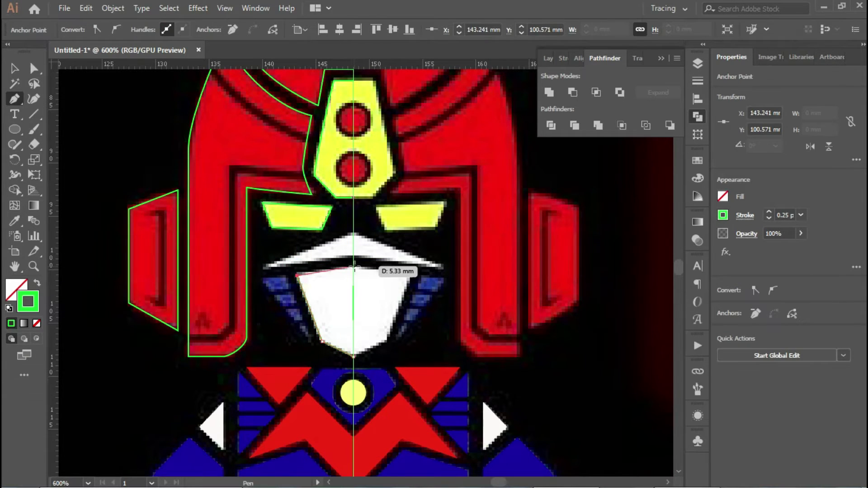
{"action": "scroll", "coordinate": [355, 274], "scroll_direction": "up", "scroll_amount": 3}
Step: Trace the white visor outline from the centre guide to its pointed left tip
{"action": "left_click", "coordinate": [450, 186]}
{"action": "left_click", "coordinate": [449, 122]}
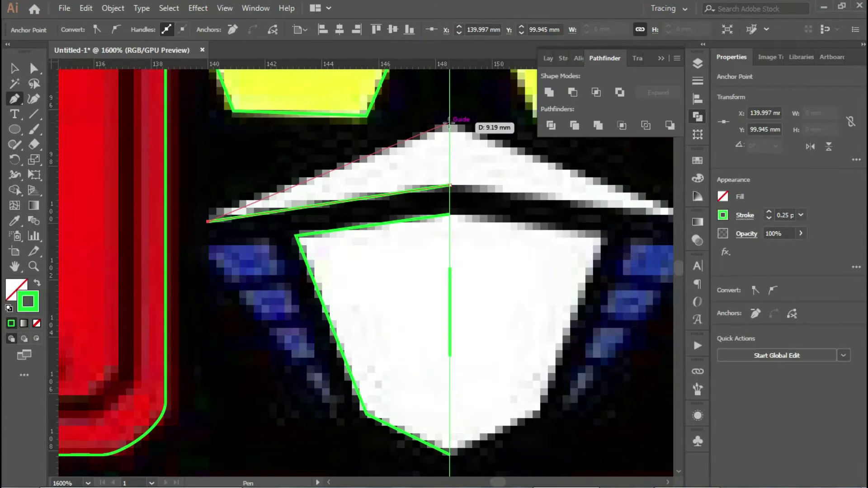
{"action": "left_click", "coordinate": [203, 219]}
{"action": "left_click", "coordinate": [449, 186]}
{"action": "left_click", "coordinate": [330, 219], "text": "ctrl"}
Step: Trace the first blue cheek stripe as a closed triangle
{"action": "key", "text": "p"}
{"action": "scroll", "coordinate": [329, 219], "scroll_direction": "down", "scroll_amount": 2}
{"action": "left_click", "coordinate": [269, 197]}
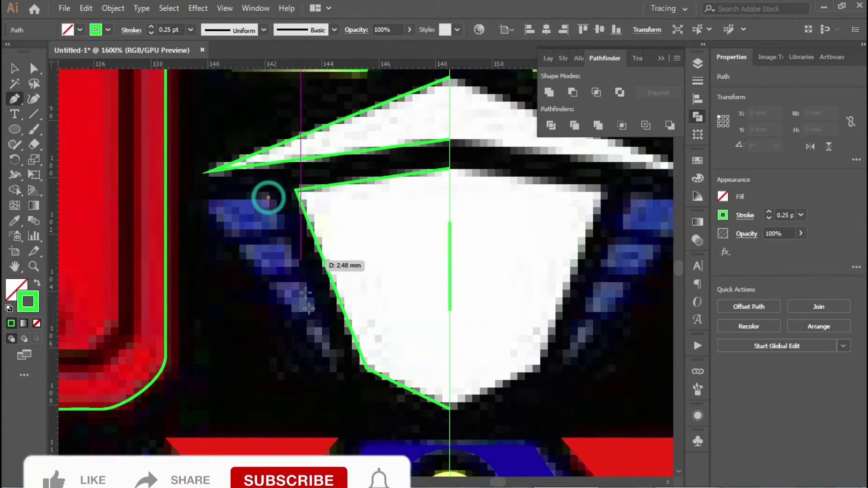
{"action": "left_click", "coordinate": [347, 384]}
{"action": "left_click", "coordinate": [199, 197]}
{"action": "left_click", "coordinate": [269, 197]}
Step: Position the horizontal line across the blue stripes and recentre the forehead circle
{"action": "left_click", "coordinate": [301, 234]}
{"action": "key", "text": "ctrl+plus"}
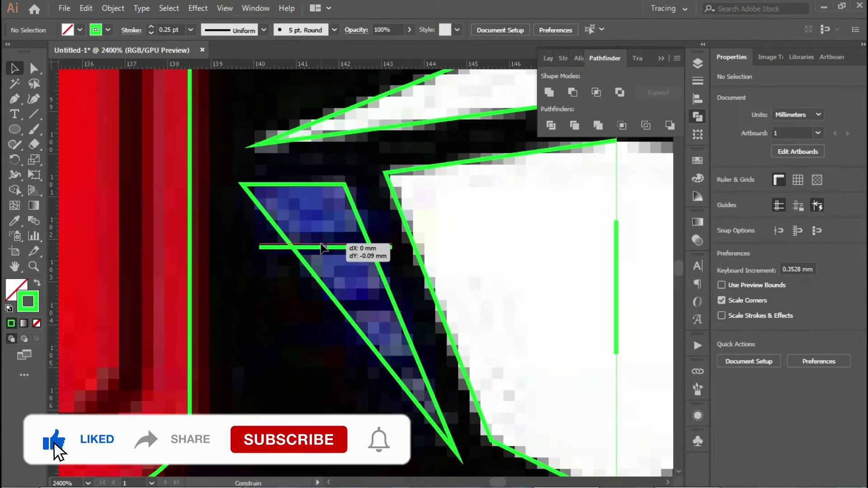
{"action": "key", "text": "v"}
{"action": "left_click_drag", "start_coordinate": [326, 243], "coordinate": [326, 308]}
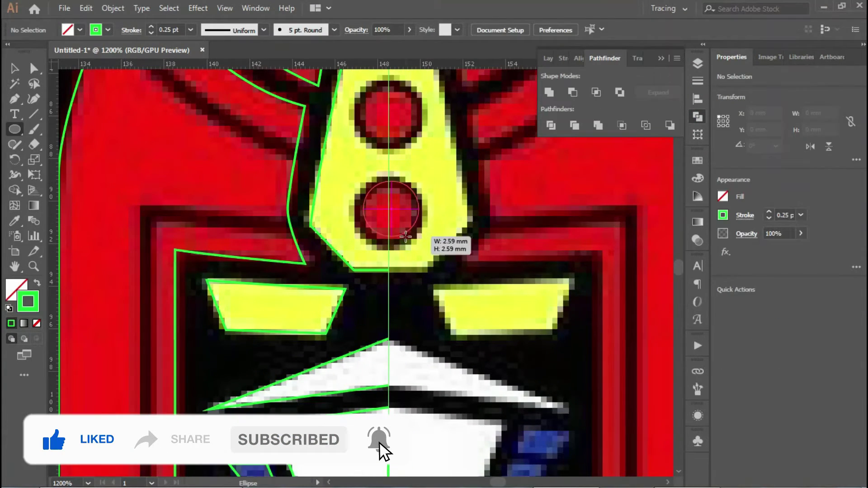
{"action": "left_click_drag", "start_coordinate": [394, 200], "coordinate": [406, 203]}
{"action": "scroll", "coordinate": [414, 287], "scroll_direction": "down", "scroll_amount": 5}
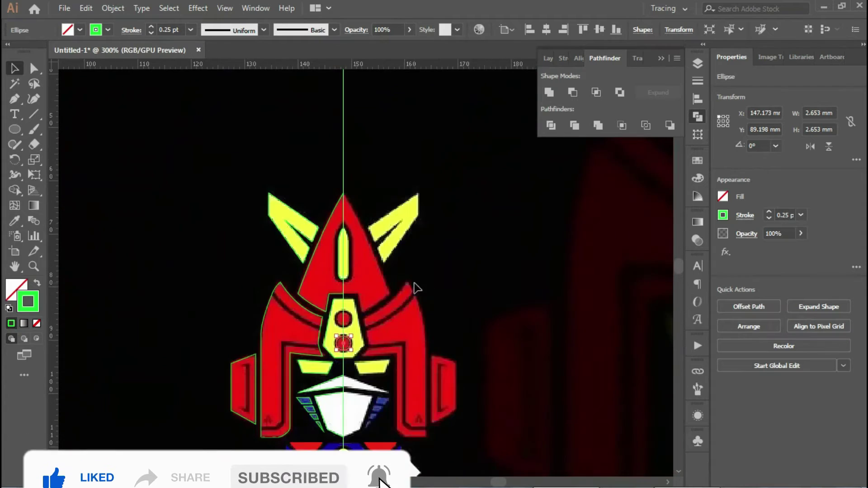
Step: Nudge the forehead circle by a small vertical offset using Move
{"action": "scroll", "coordinate": [413, 287], "scroll_direction": "up", "scroll_amount": 6}
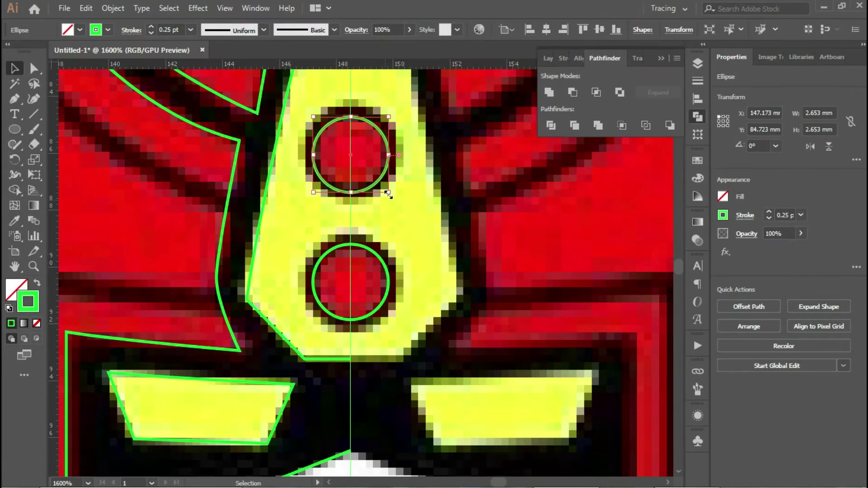
{"action": "key", "text": "Return"}
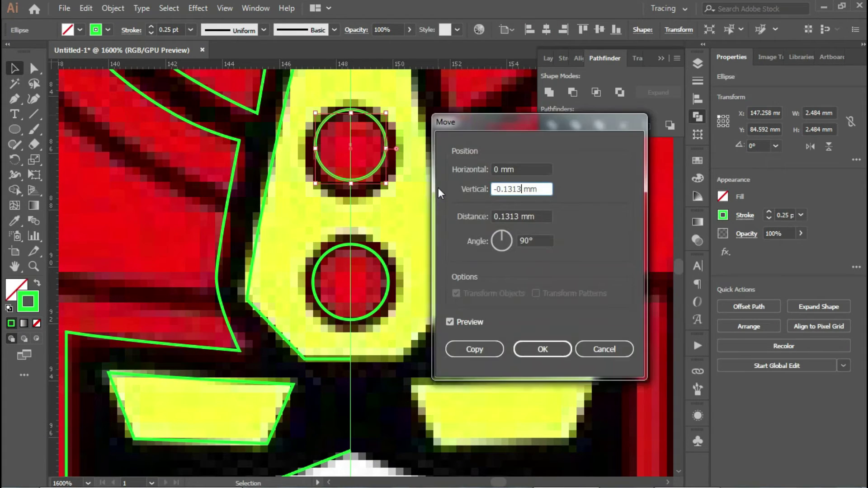
{"action": "key", "text": "Return"}
{"action": "key", "text": "ctrl+shift+a"}
{"action": "key", "text": "ctrl+minus"}
{"action": "key", "text": "ctrl+minus"}
{"action": "key", "text": "ctrl+minus"}
Step: Trace the helmet trim line, set its stroke to 1.25 pt, and make it a compound path
{"action": "key", "text": "p"}
{"action": "scroll", "coordinate": [294, 222], "scroll_direction": "up", "scroll_amount": 3}
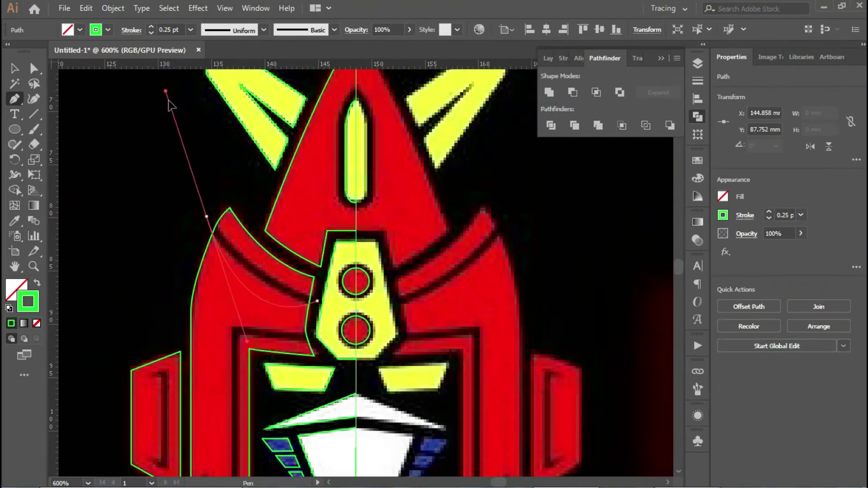
{"action": "scroll", "coordinate": [272, 271], "scroll_direction": "down", "scroll_amount": 4}
{"action": "left_click", "coordinate": [185, 362]}
{"action": "left_click_drag", "start_coordinate": [218, 362], "coordinate": [229, 361]}
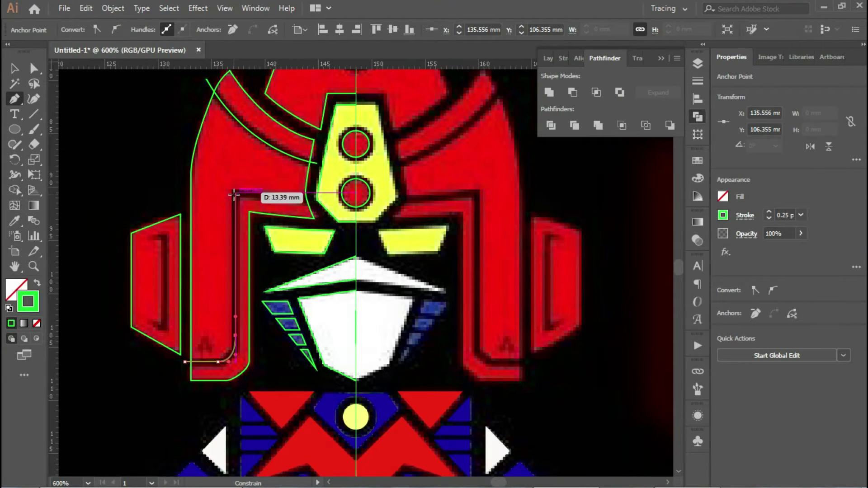
{"action": "key", "text": "v"}
{"action": "left_click", "coordinate": [563, 58]}
{"action": "left_click", "coordinate": [585, 74]}
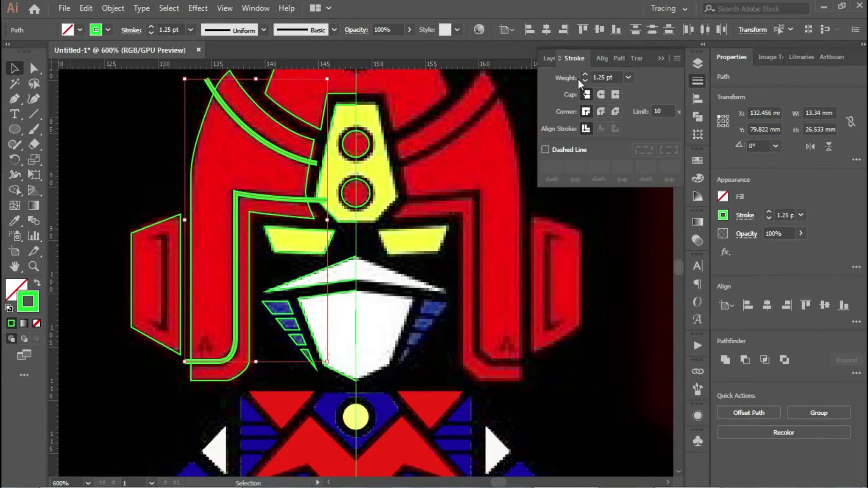
{"action": "key", "text": "ctrl+8"}
{"action": "left_click", "coordinate": [605, 58]}
{"action": "key", "text": "ctrl+shift+a"}
Step: Trace and close the curved slot inside the left ear panel
{"action": "scroll", "coordinate": [321, 183], "scroll_direction": "up", "scroll_amount": 1}
{"action": "key", "text": "p"}
{"action": "left_click", "coordinate": [321, 183]}
{"action": "left_click_drag", "start_coordinate": [321, 311], "coordinate": [294, 298]}
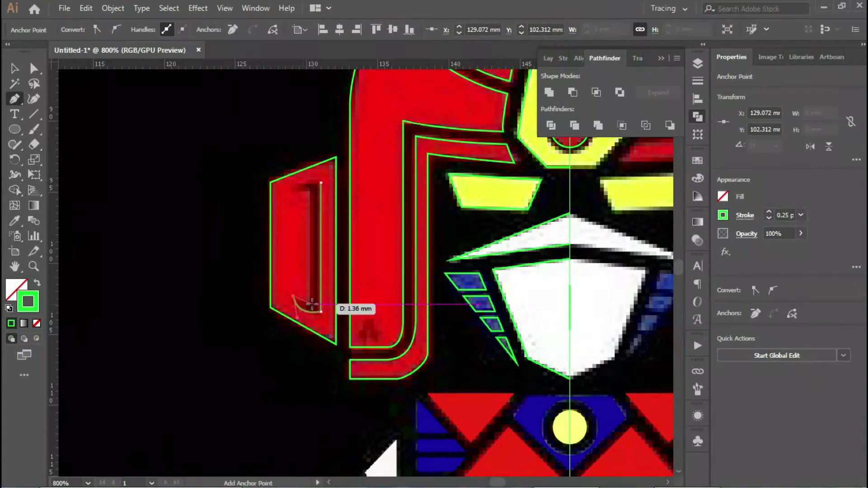
{"action": "left_click", "coordinate": [319, 182]}
{"action": "scroll", "coordinate": [319, 182], "scroll_direction": "down", "scroll_amount": 2}
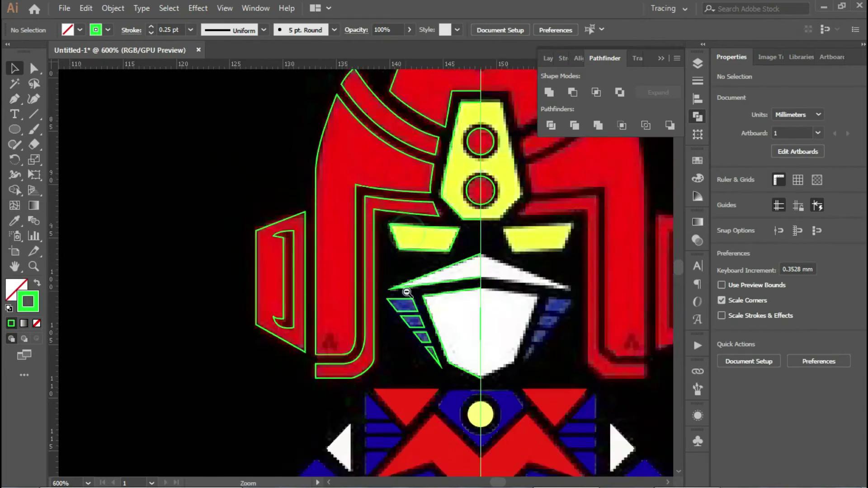
{"action": "left_click", "coordinate": [543, 306], "text": "ctrl"}
{"action": "scroll", "coordinate": [543, 306], "scroll_direction": "up", "scroll_amount": 3}
{"action": "left_click", "coordinate": [344, 108], "text": "ctrl"}
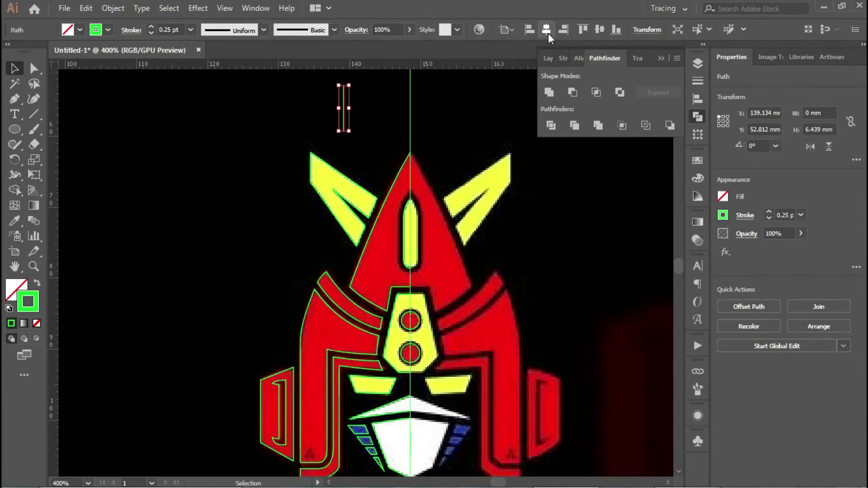
Step: Copy the left helmet and ear shapes to the right side with Move > Copy
{"action": "scroll", "coordinate": [373, 229], "scroll_direction": "down", "scroll_amount": 2}
{"action": "left_click", "coordinate": [349, 236]}
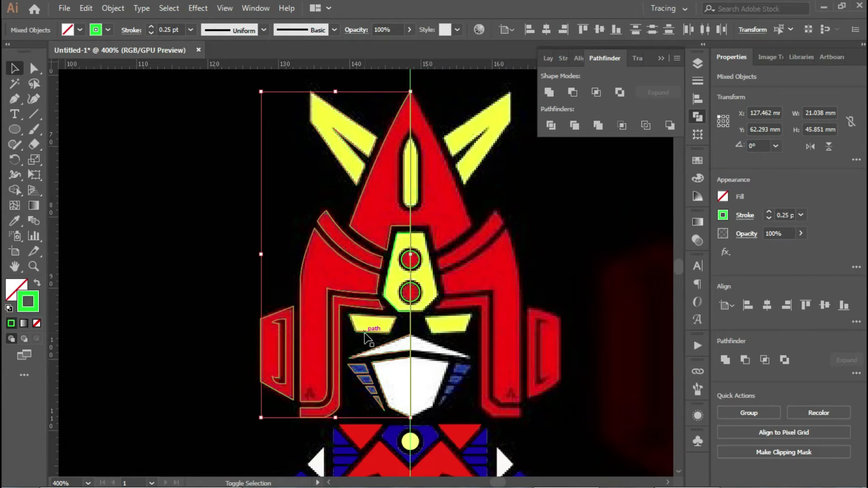
{"action": "key", "text": "Return"}
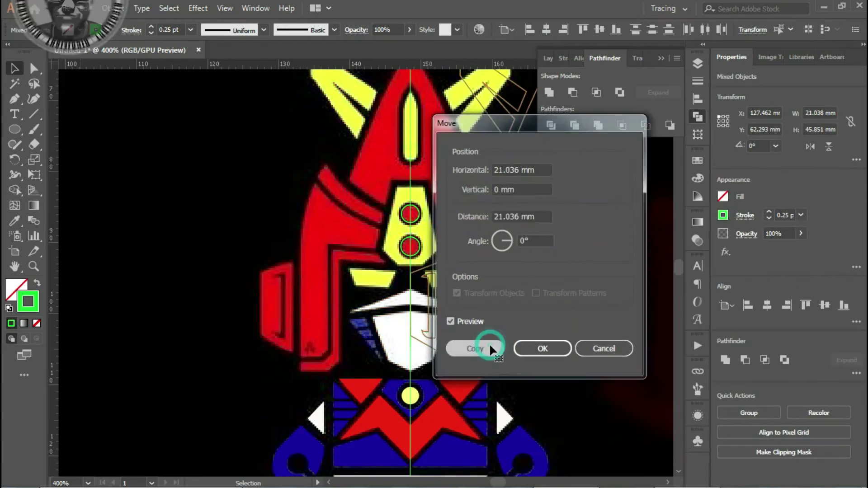
{"action": "left_click", "coordinate": [489, 343]}
{"action": "key", "text": "ctrl+shift+a"}
Step: Apply a context-menu action to the selected yellow forehead plate
{"action": "left_click", "coordinate": [457, 162]}
{"action": "right_click", "coordinate": [402, 190]}
{"action": "left_click", "coordinate": [434, 273]}
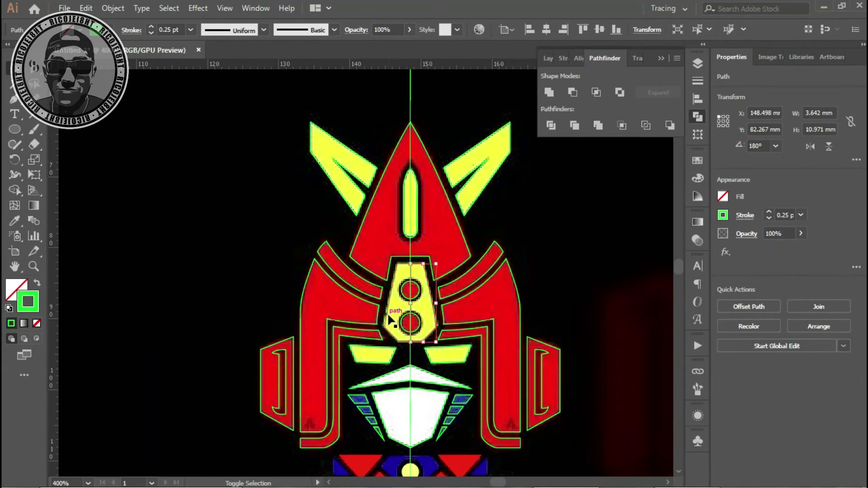
{"action": "key", "text": "ctrl+shift+a"}
{"action": "key", "text": "ctrl+plus"}
Step: Merge the two mustache pieces into one compound path
{"action": "key", "text": "v"}
{"action": "left_click", "coordinate": [449, 319]}
{"action": "right_click", "coordinate": [428, 319]}
{"action": "left_click", "coordinate": [465, 211]}
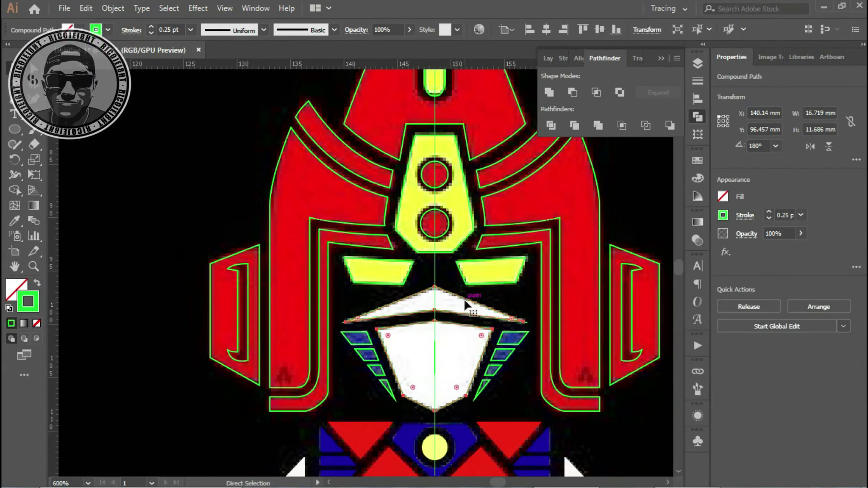
{"action": "left_click", "coordinate": [521, 377]}
Step: Select the crest oval on top of the red helmet and set its stroke
{"action": "left_click", "coordinate": [438, 335]}
{"action": "left_click", "coordinate": [579, 353]}
{"action": "left_click", "coordinate": [492, 325]}
{"action": "left_click", "coordinate": [371, 190]}
{"action": "key", "text": "ctrl+minus"}
{"action": "left_click", "coordinate": [378, 136]}
{"action": "left_click", "coordinate": [563, 58]}
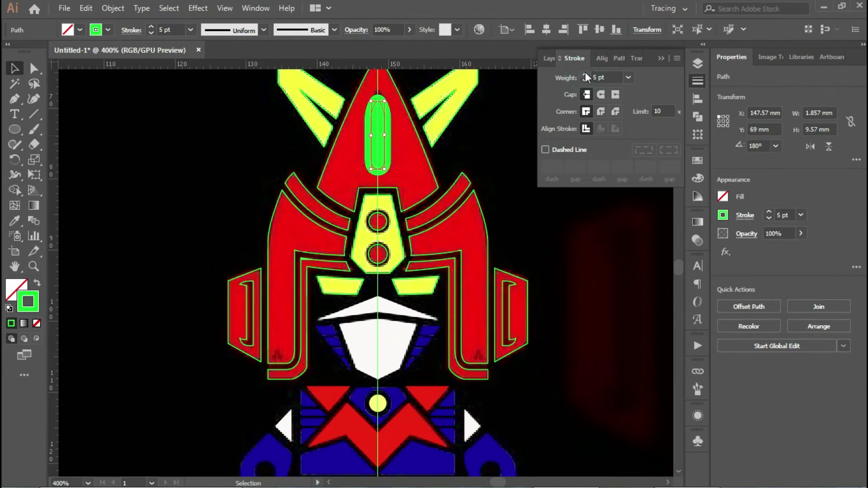
Step: Cut the crest oval out of the red helmet with Pathfinder Minus Front
{"action": "left_click", "coordinate": [605, 58]}
{"action": "left_click", "coordinate": [371, 190], "text": "shift"}
{"action": "left_click", "coordinate": [572, 93]}
{"action": "key", "text": "ctrl+shift+a"}
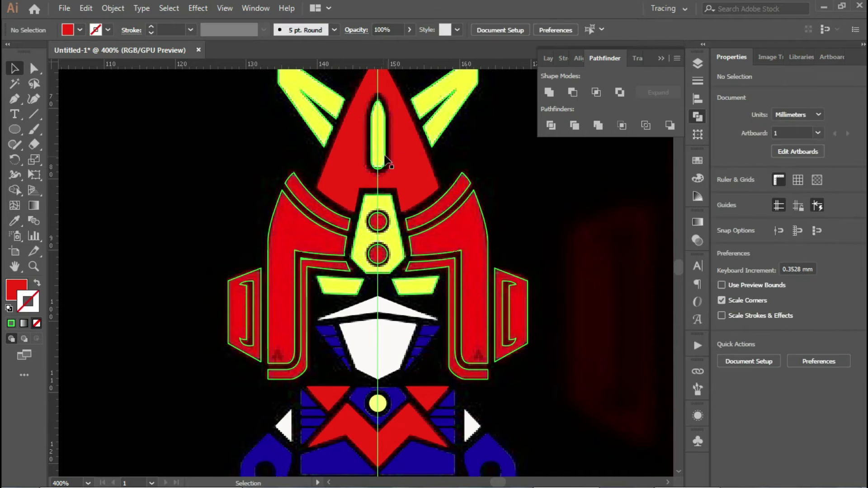
Step: Release the two forehead circles and rebuild them as one compound path
{"action": "left_click", "coordinate": [384, 160]}
{"action": "key", "text": "i"}
{"action": "scroll", "coordinate": [462, 199], "scroll_direction": "down", "scroll_amount": 3}
{"action": "scroll", "coordinate": [463, 199], "scroll_direction": "up", "scroll_amount": 3}
{"action": "key", "text": "ctrl+plus"}
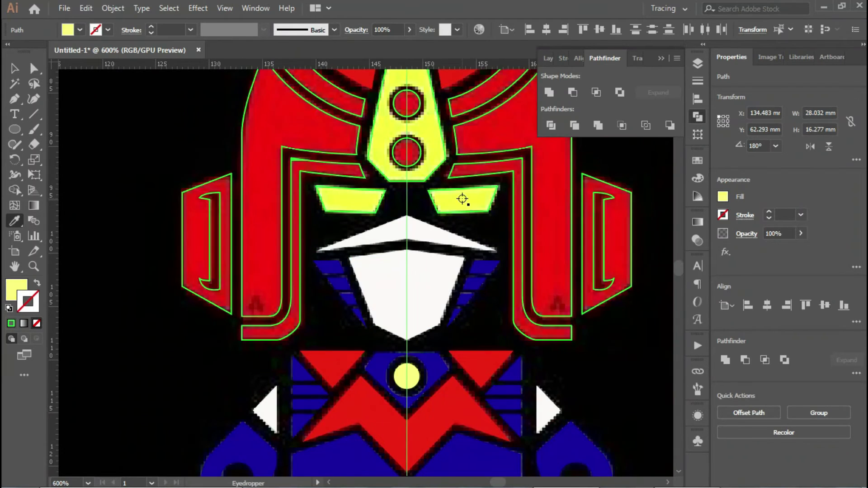
{"action": "key", "text": "v"}
{"action": "left_click", "coordinate": [407, 376]}
{"action": "scroll", "coordinate": [407, 271], "scroll_direction": "up", "scroll_amount": 3}
{"action": "left_click", "coordinate": [407, 244]}
{"action": "left_click", "coordinate": [574, 58]}
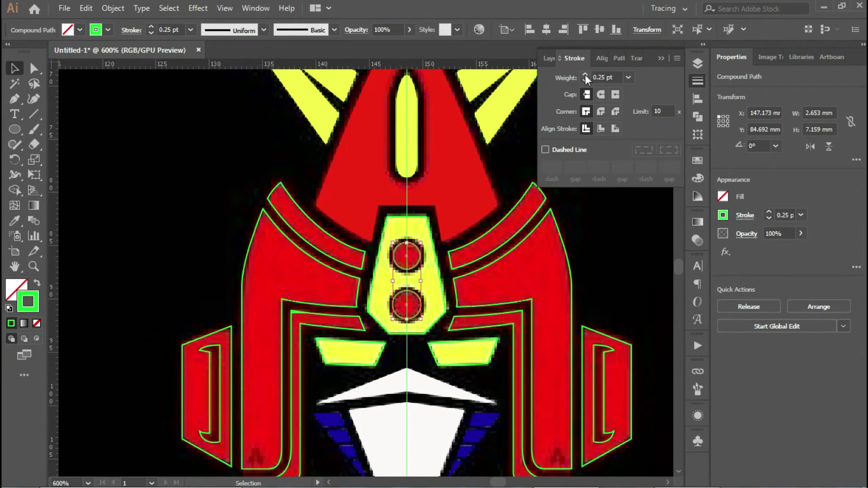
{"action": "right_click", "coordinate": [421, 259]}
{"action": "left_click", "coordinate": [493, 344]}
{"action": "key", "text": "ctrl+8"}
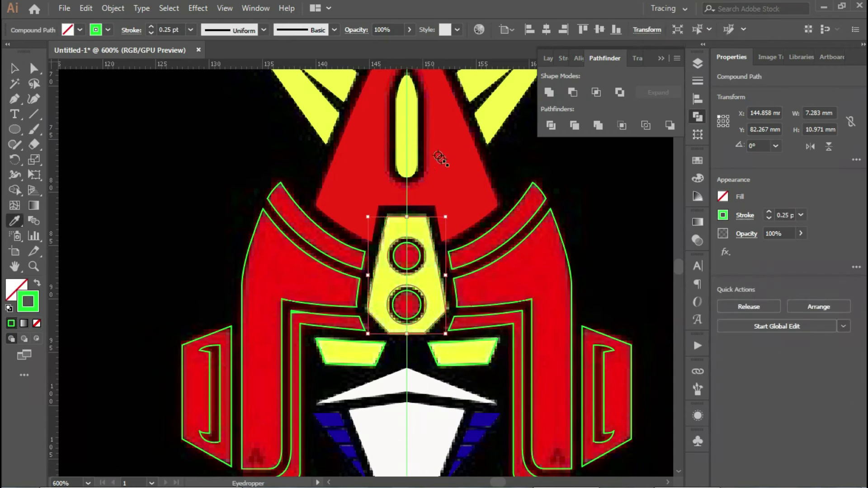
Step: Eyedropper flat red onto the forehead circles and yellow onto the eyes
{"action": "key", "text": "ctrl+shift+a"}
{"action": "left_click", "coordinate": [506, 257]}
{"action": "key", "text": "i"}
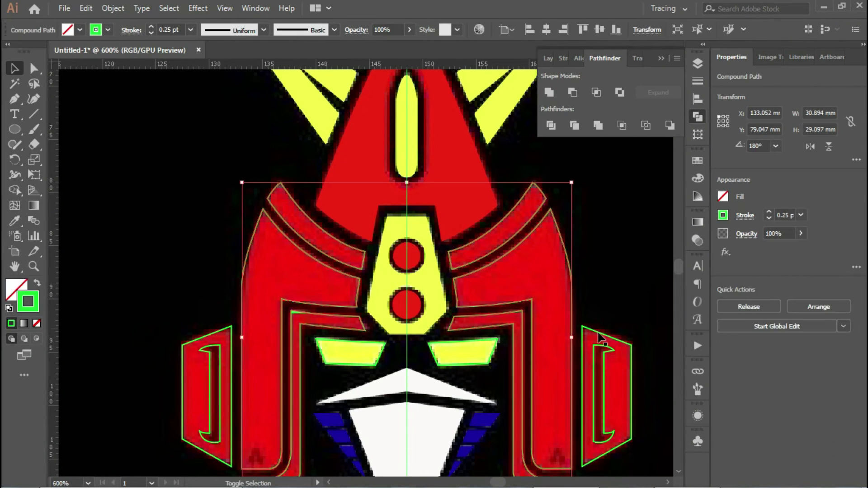
{"action": "left_click", "coordinate": [464, 189]}
{"action": "left_click", "coordinate": [463, 353], "text": "ctrl"}
{"action": "left_click", "coordinate": [407, 226]}
{"action": "key", "text": "ctrl+minus"}
{"action": "key", "text": "ctrl+minus"}
{"action": "key", "text": "ctrl+shift+a"}
{"action": "key", "text": "v"}
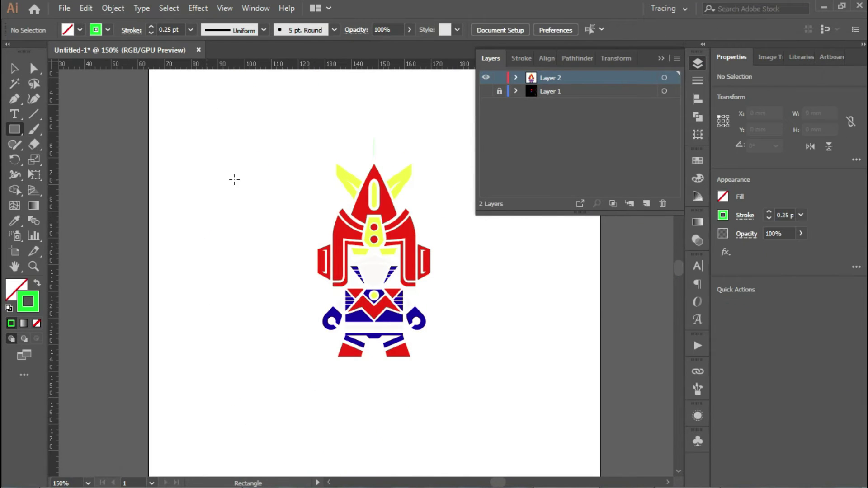
Step: Draw an artboard-sized black rectangle and send it behind the robot
{"action": "left_click_drag", "start_coordinate": [256, 142], "coordinate": [557, 443]}
{"action": "key", "text": "shift+x"}
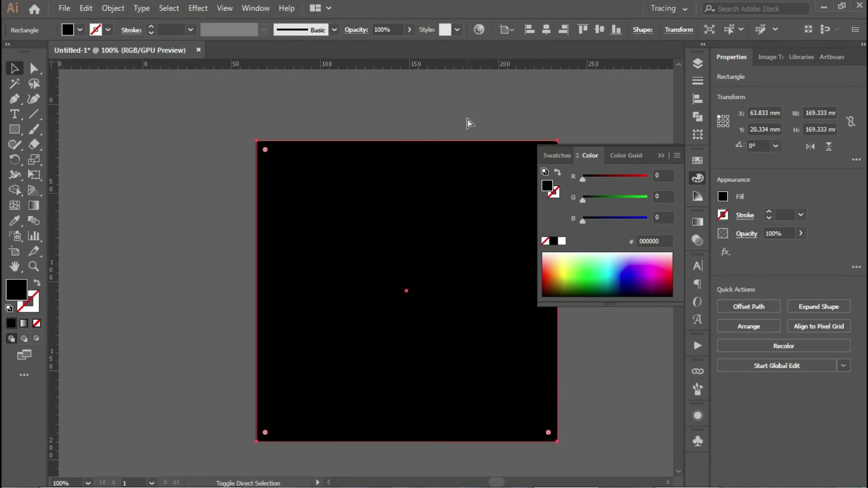
{"action": "key", "text": "ctrl+shift+bracketleft"}
{"action": "left_click", "coordinate": [336, 271]}
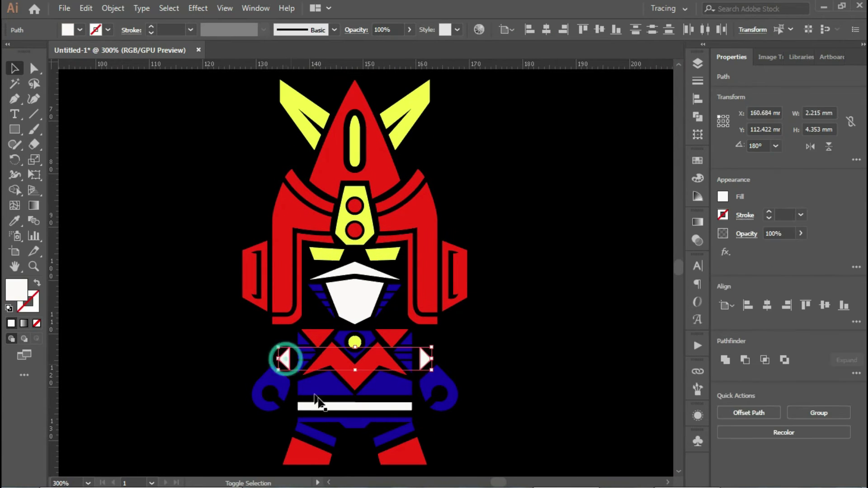
Step: Select the red helmet and yellow parts and change their stacking order
{"action": "left_click", "coordinate": [383, 251]}
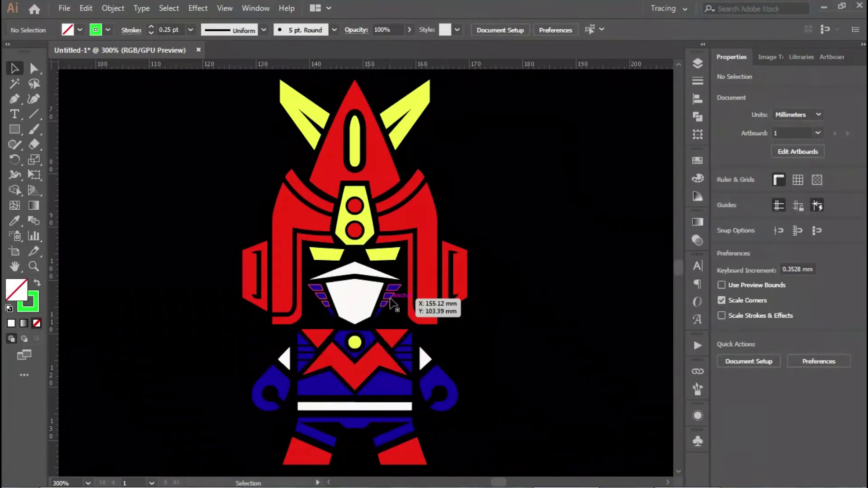
{"action": "left_click", "coordinate": [392, 302]}
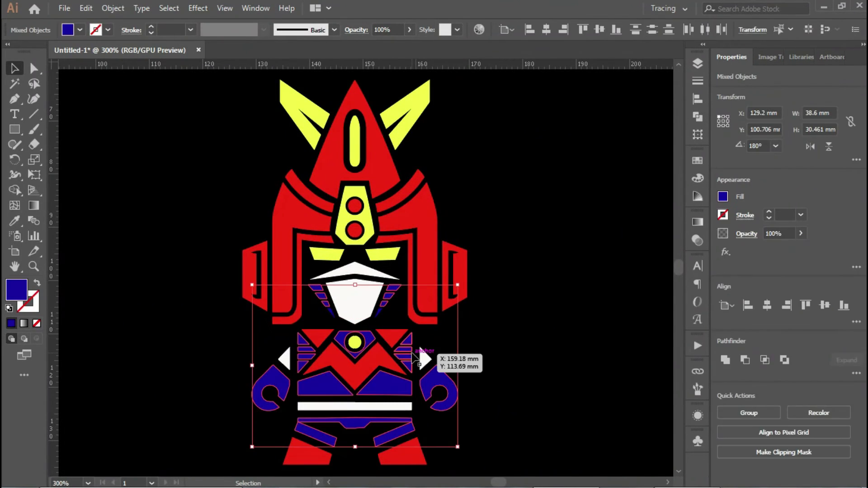
{"action": "left_click", "coordinate": [397, 132]}
{"action": "key", "text": "ctrl+shift+bracketleft"}
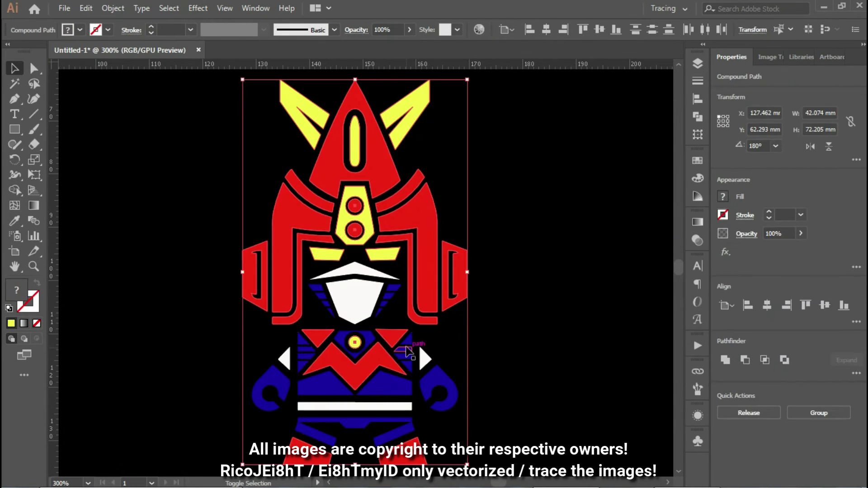